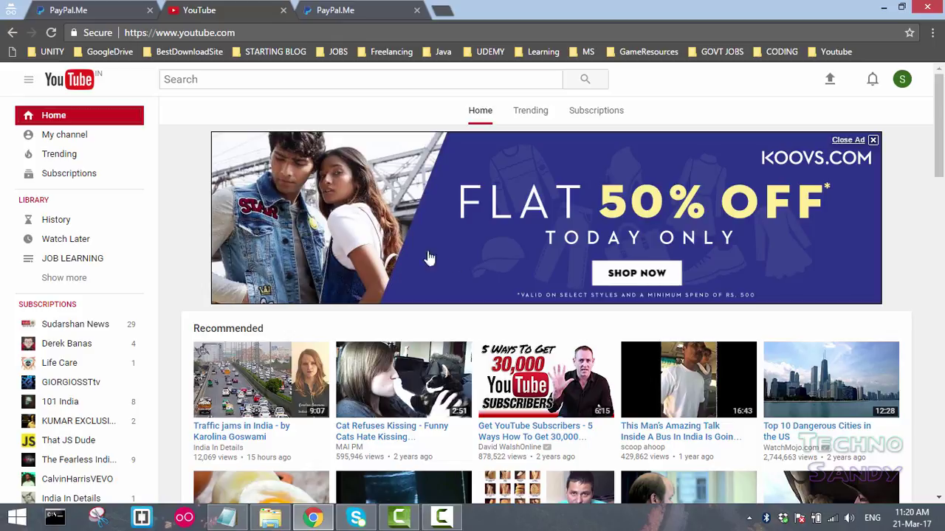
Open the SandyRocks channel page from the My channel link in the sidebar.
click(90, 137)
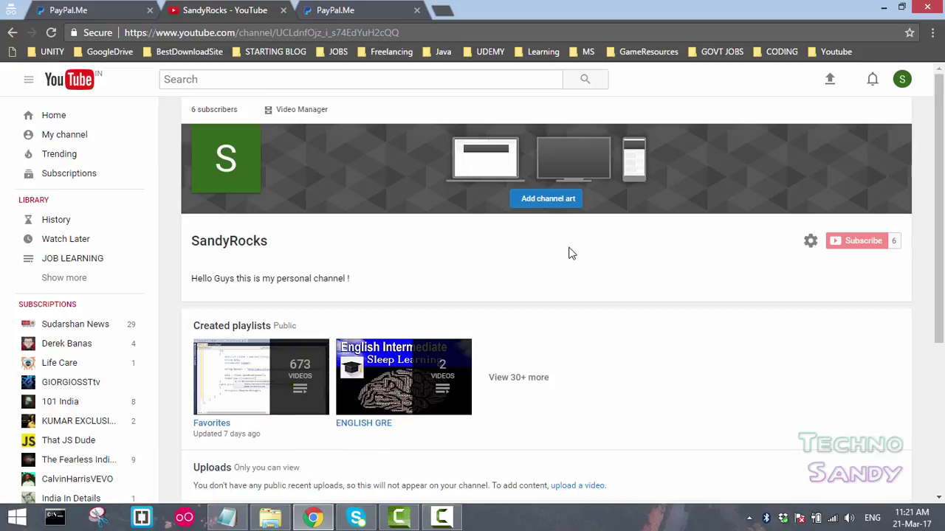
click(83, 118)
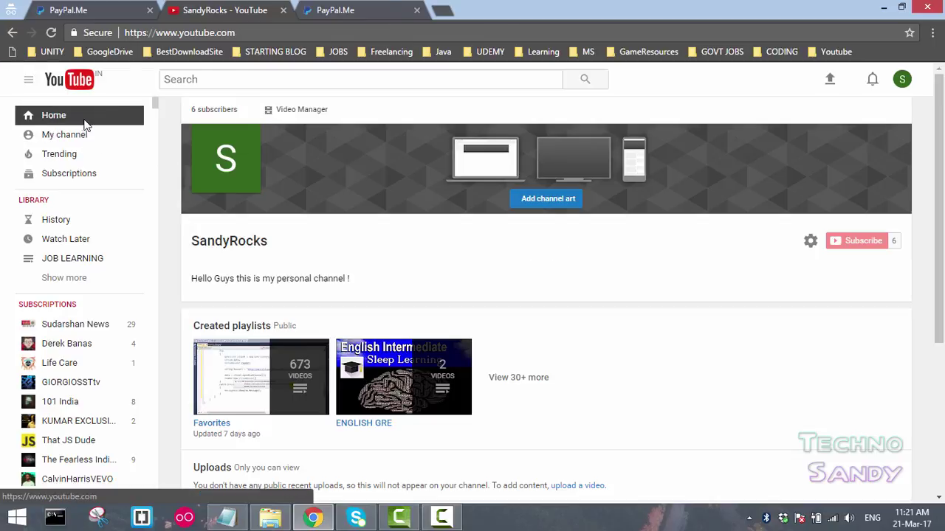
click(264, 37)
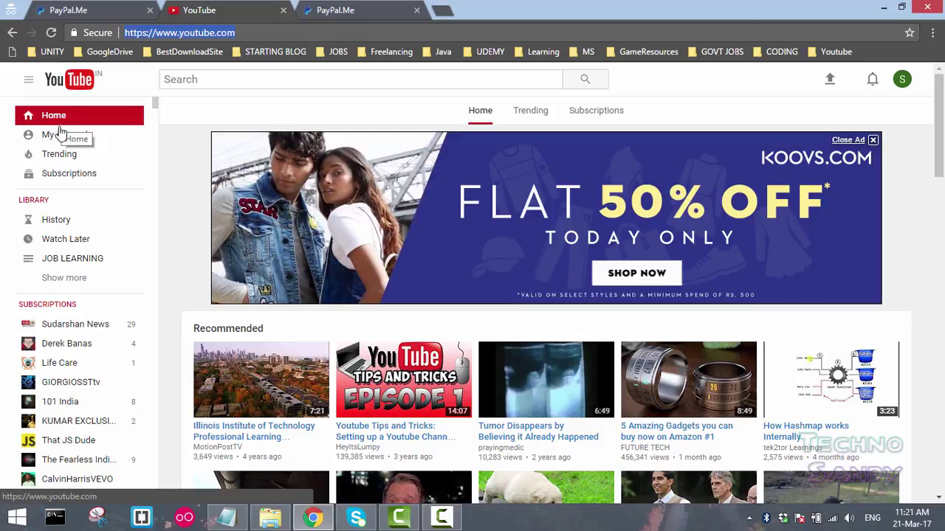
click(98, 135)
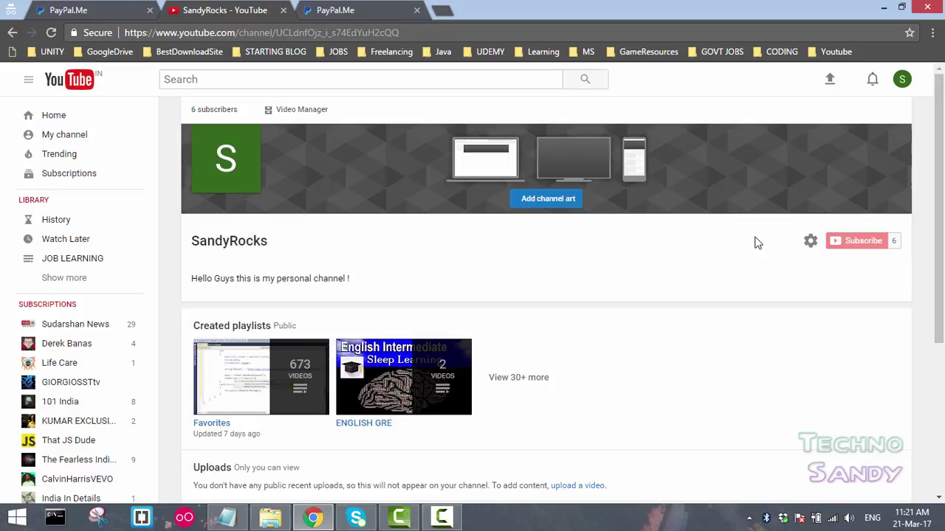
Switch on 'Customize the layout of your channel' in Channel settings and save it.
click(810, 244)
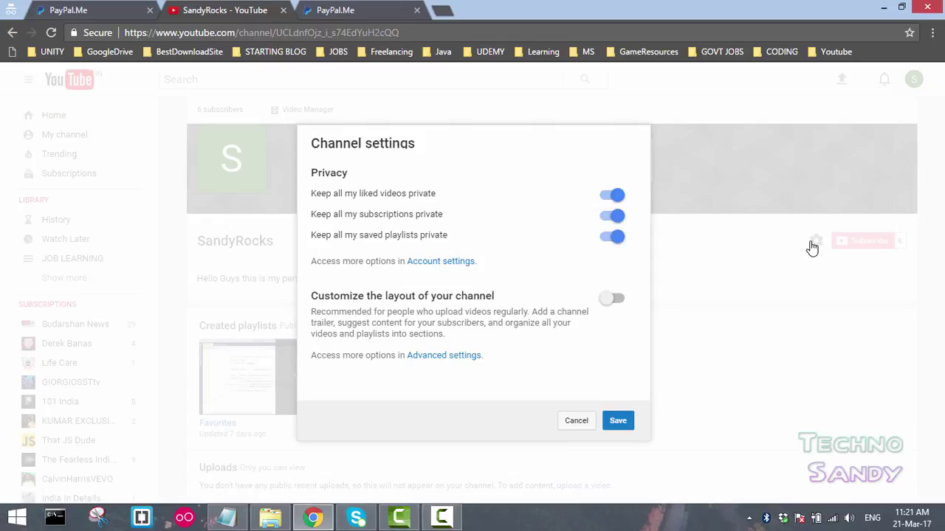
drag(418, 146, 310, 144)
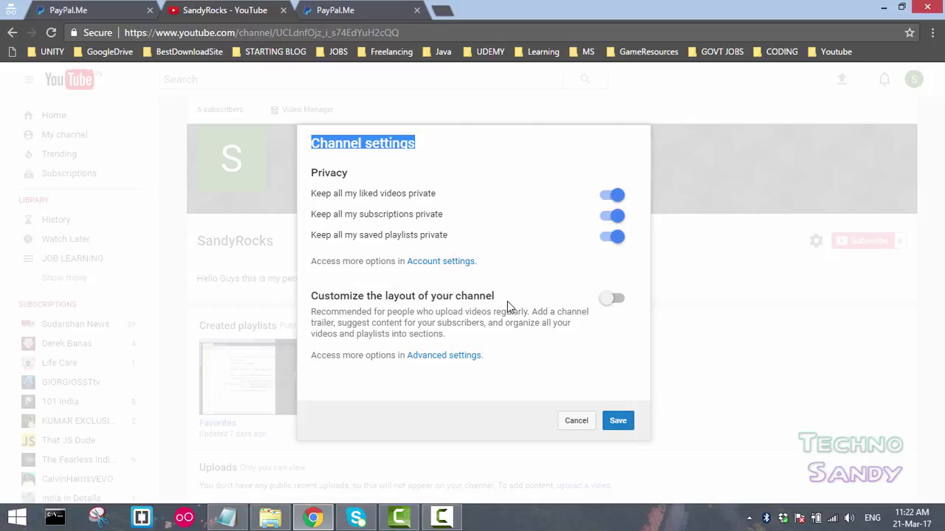
click(616, 300)
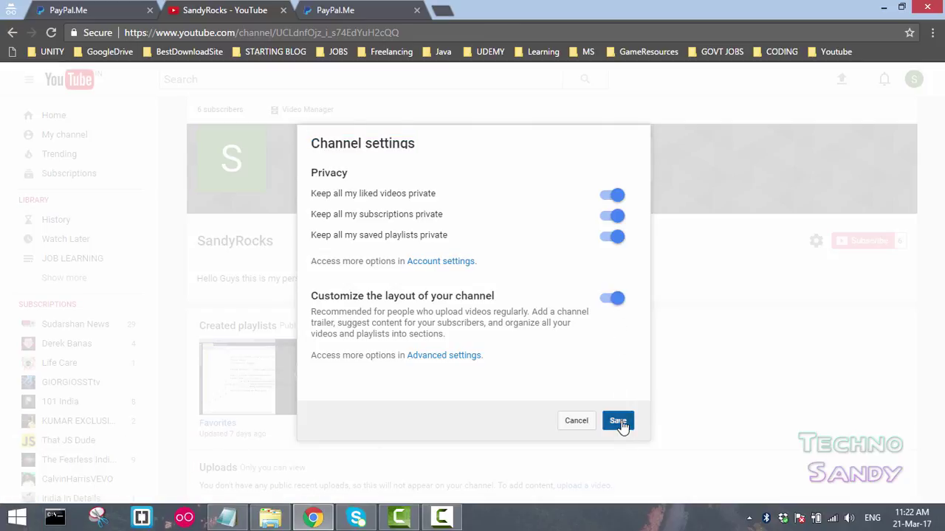
click(51, 32)
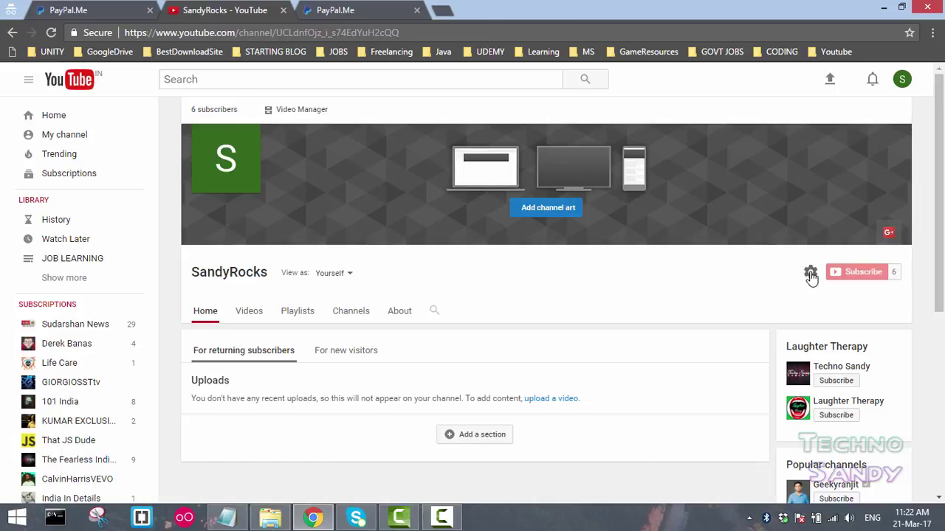
mouse_move(895, 146)
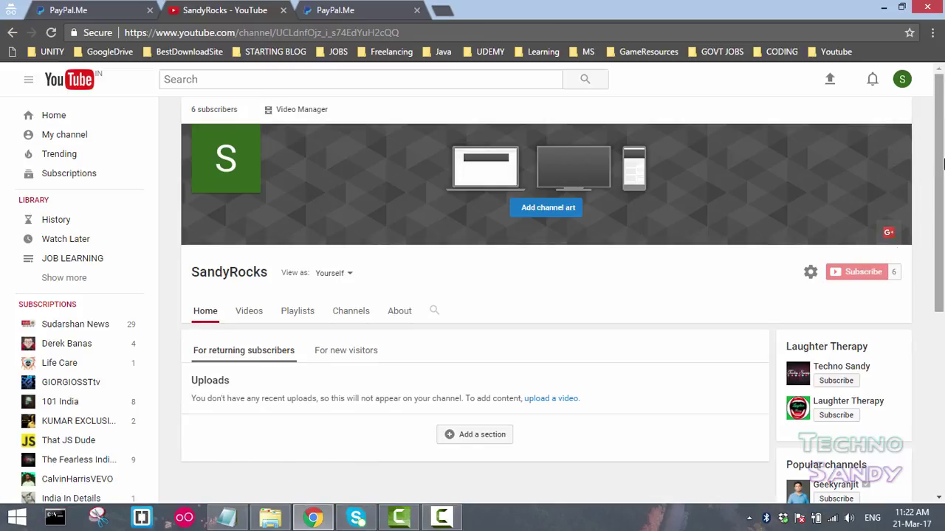
scroll(942, 307, down, 3)
scroll(942, 306, down, 2)
scroll(942, 306, up, 5)
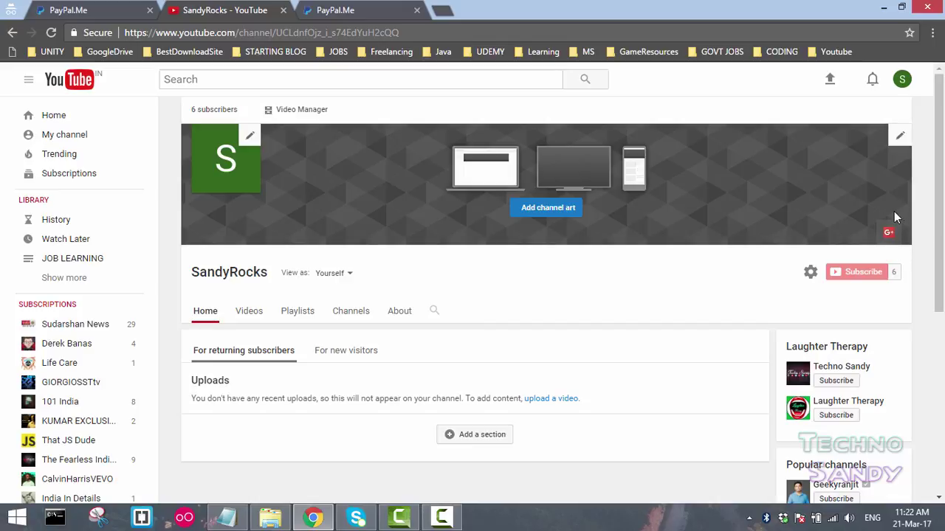
Open the SandyRocks About tab and review its Description, business inquiries, Country and Links entries.
click(399, 313)
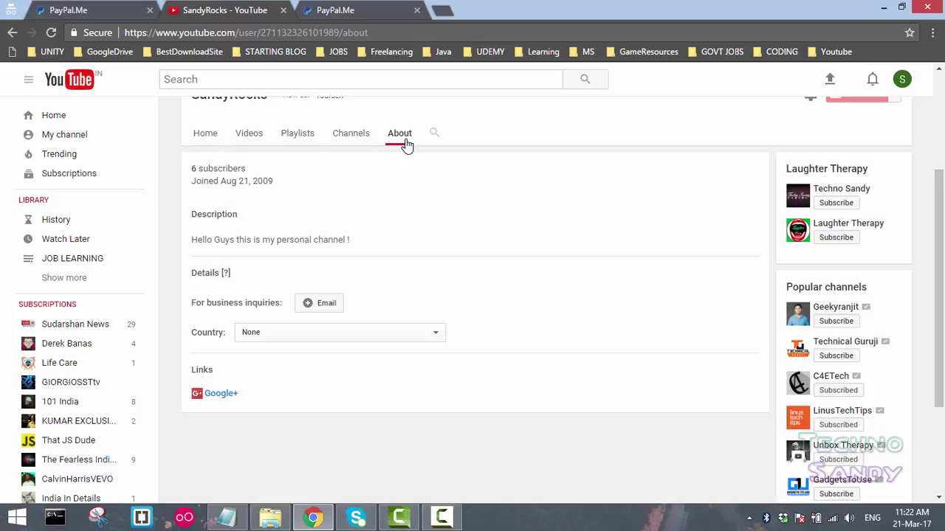
double_click(225, 214)
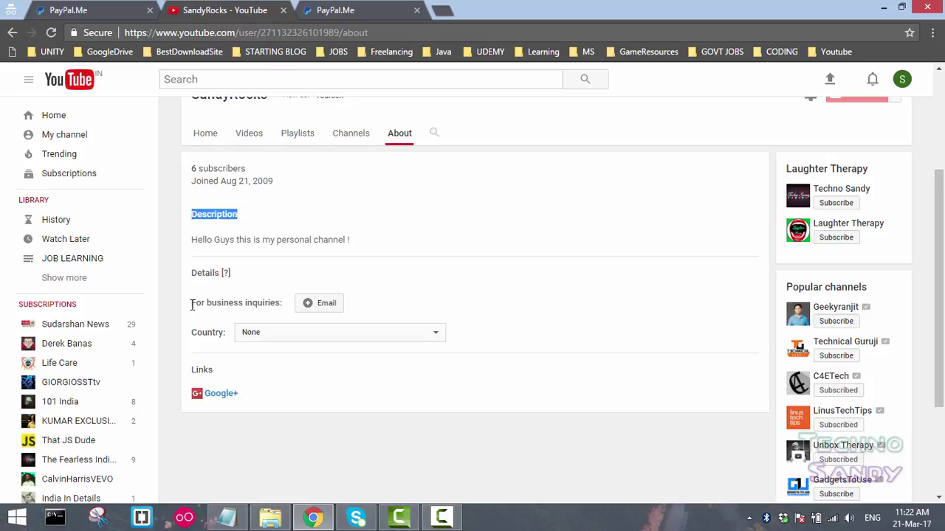
drag(192, 305, 278, 305)
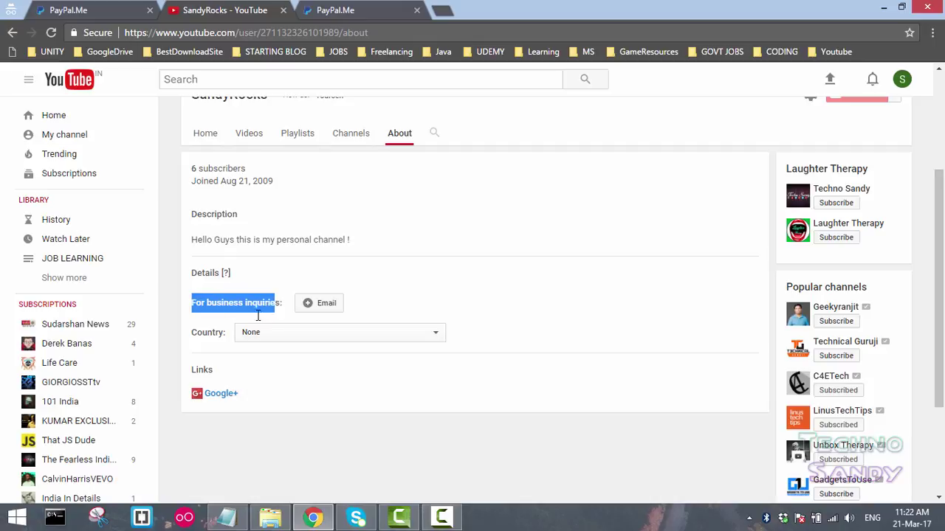
drag(190, 333, 229, 334)
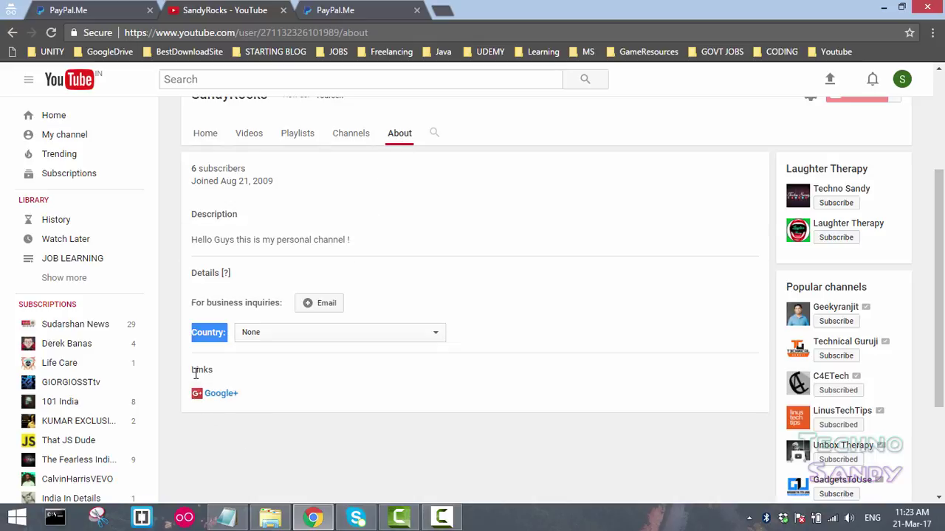
drag(196, 374, 215, 373)
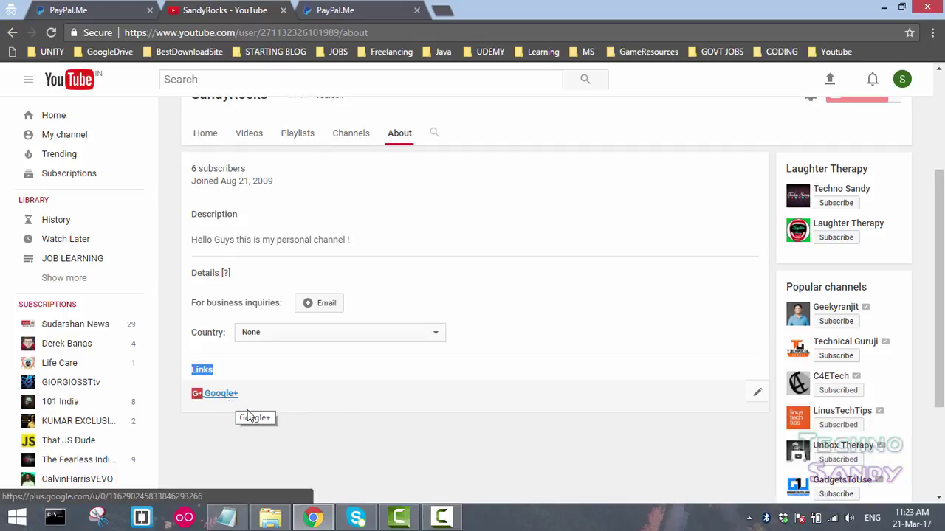
mouse_move(675, 401)
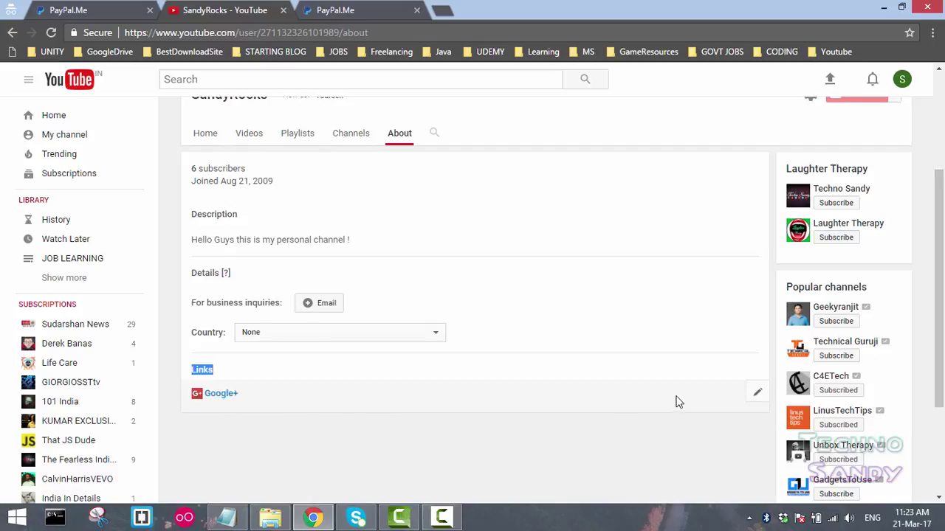
Edit the channel links and keep 5 custom links overlaid on the channel art.
click(759, 397)
scroll(454, 399, down, 2)
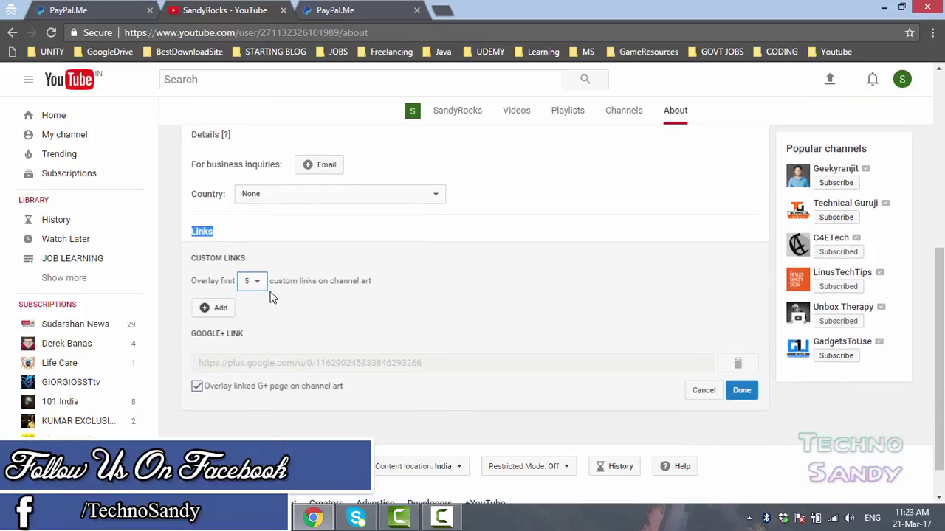
click(252, 281)
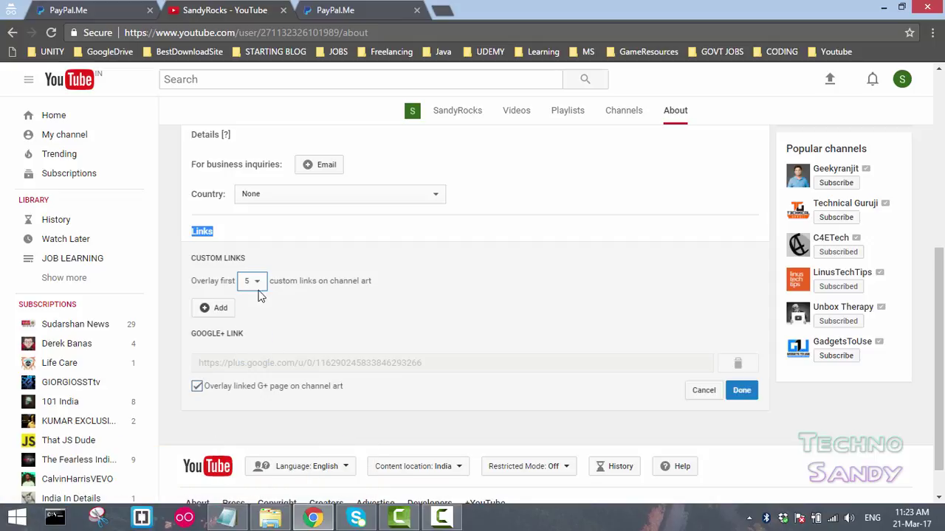
click(259, 295)
click(255, 354)
drag(197, 281, 229, 282)
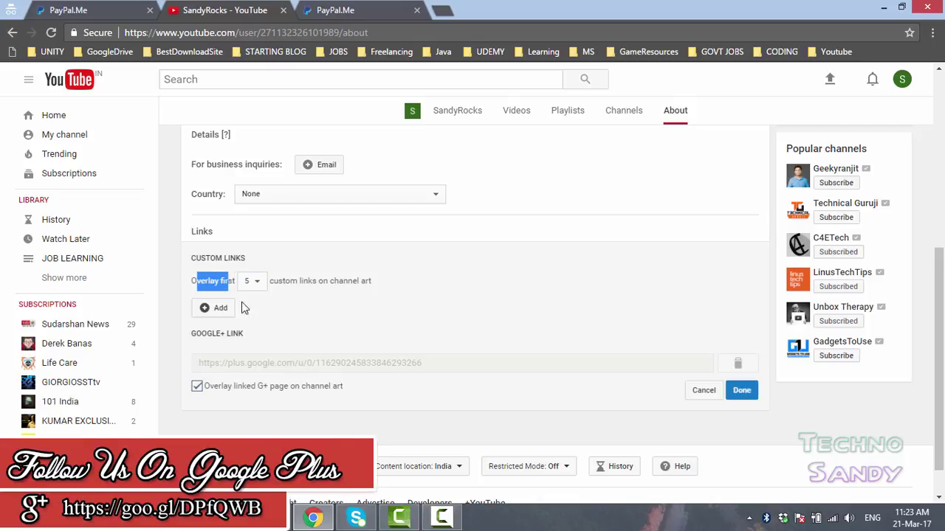
click(244, 308)
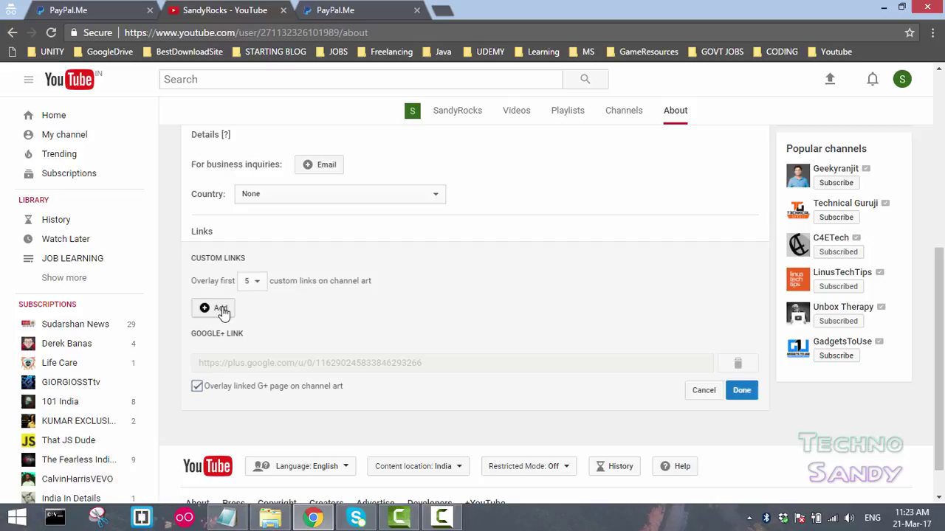
Add a new custom link row titled 'PayPal' using the autocomplete suggestion.
click(221, 309)
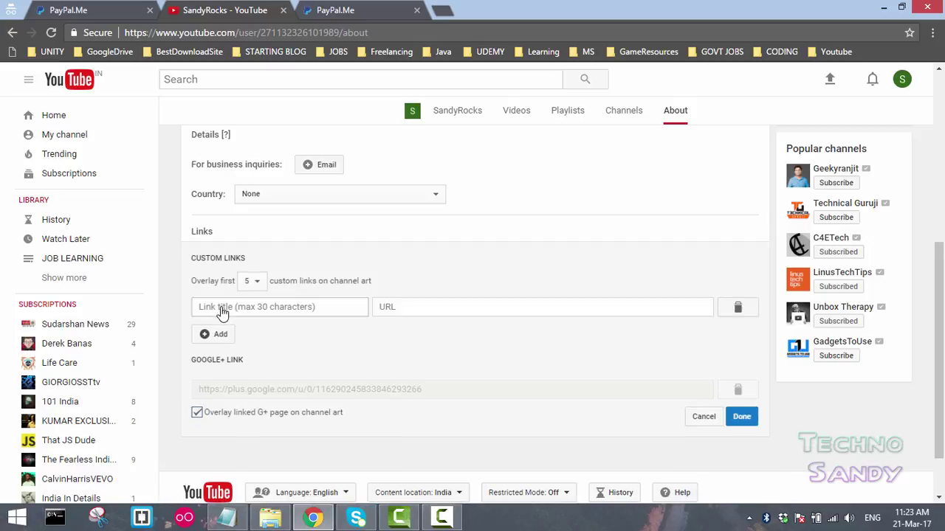
click(327, 310)
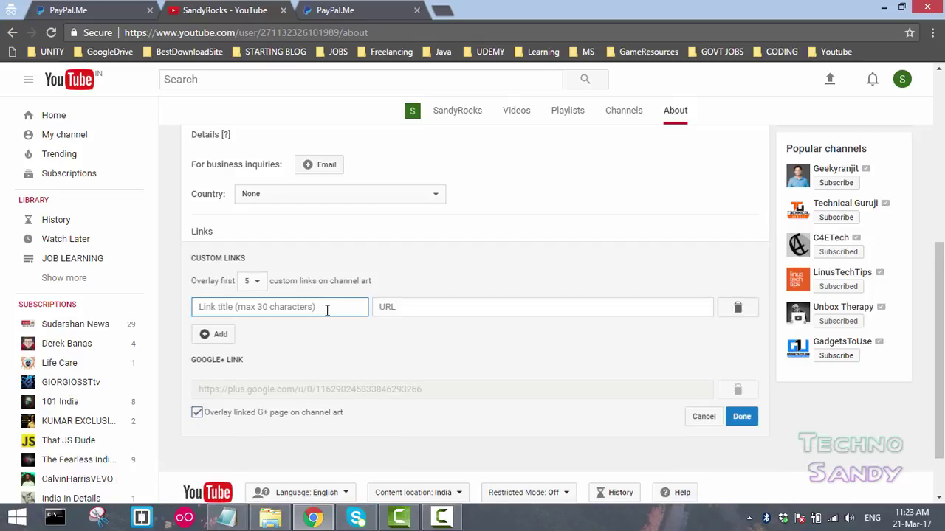
click(436, 310)
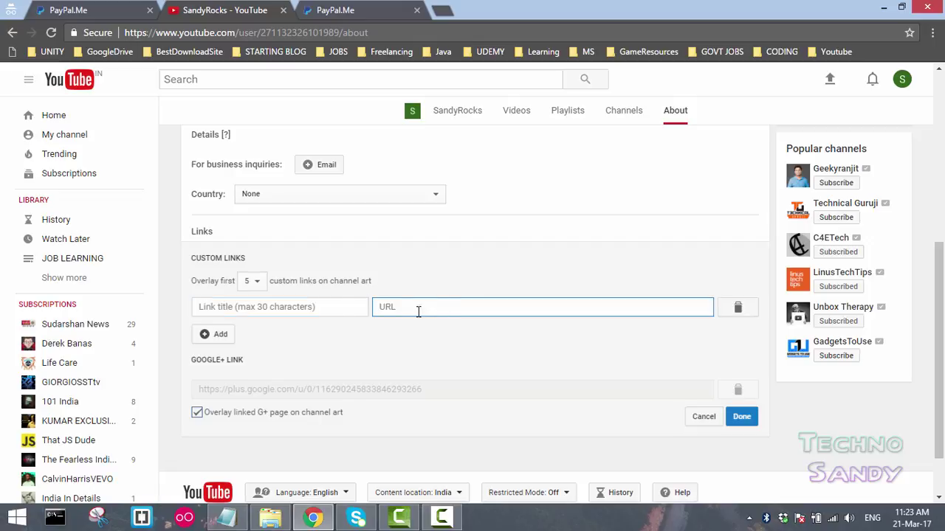
click(291, 311)
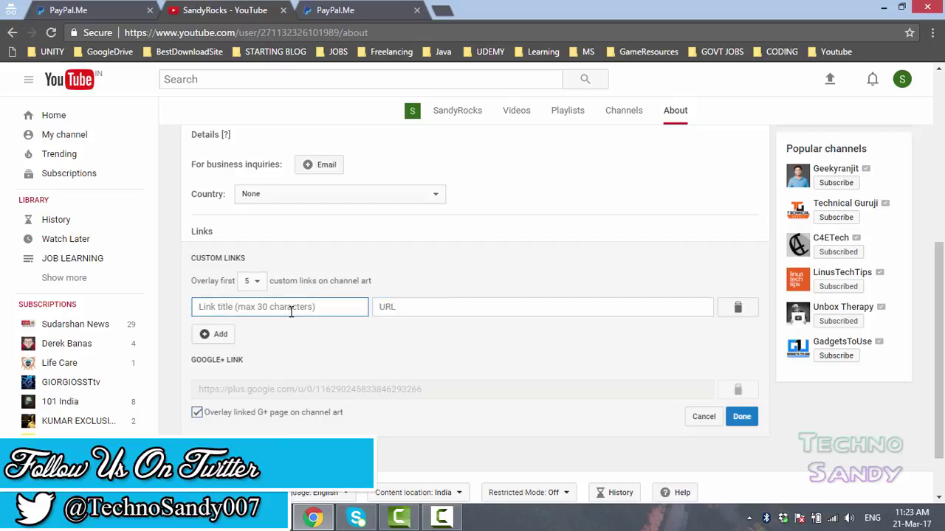
text(Payp)
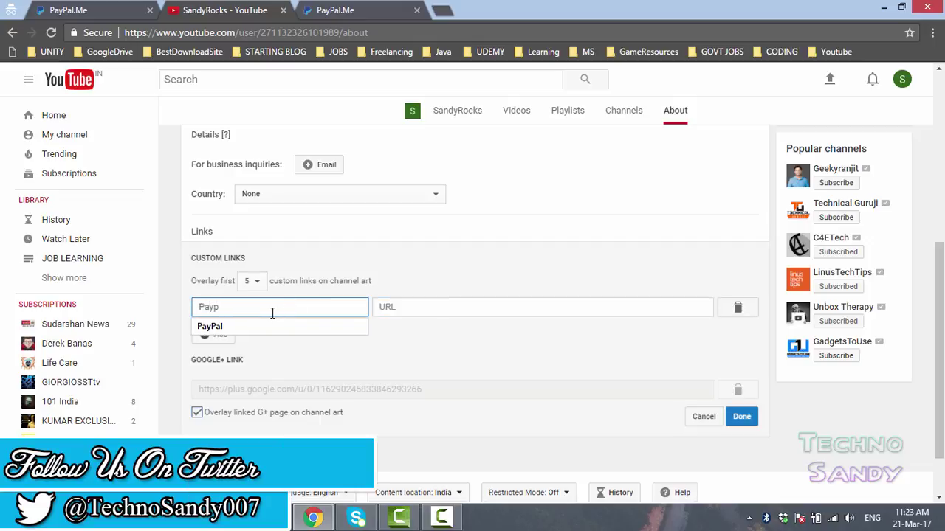
click(255, 328)
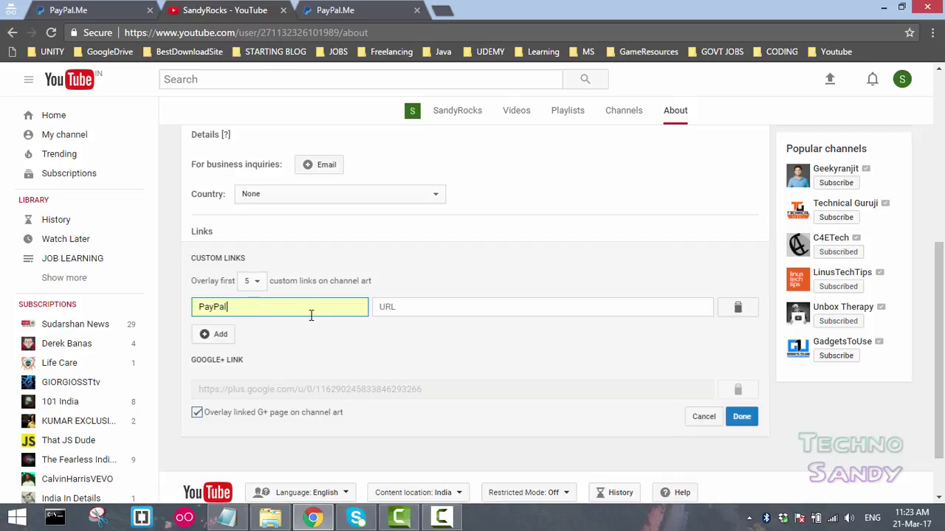
click(193, 307)
click(438, 354)
Paste the PayPal.Me page URL into the PayPal link's URL field and save the links.
click(378, 9)
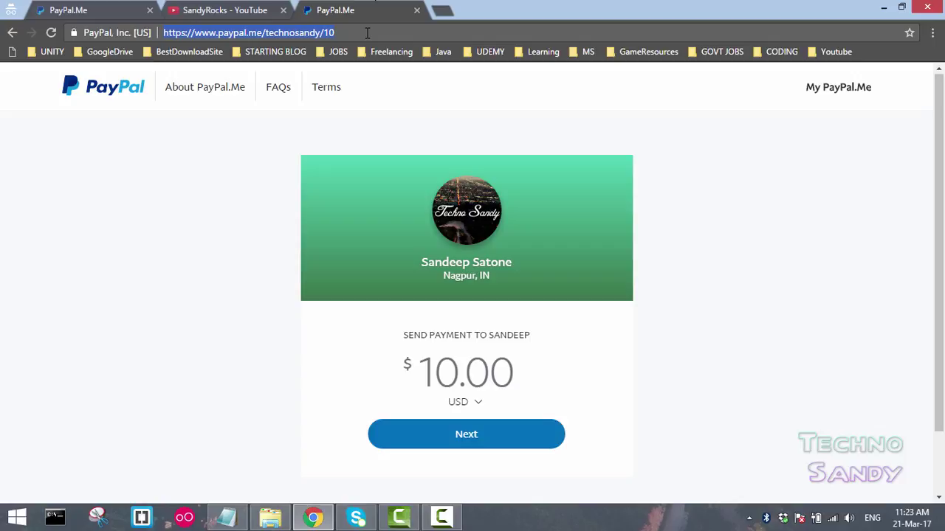
click(214, 9)
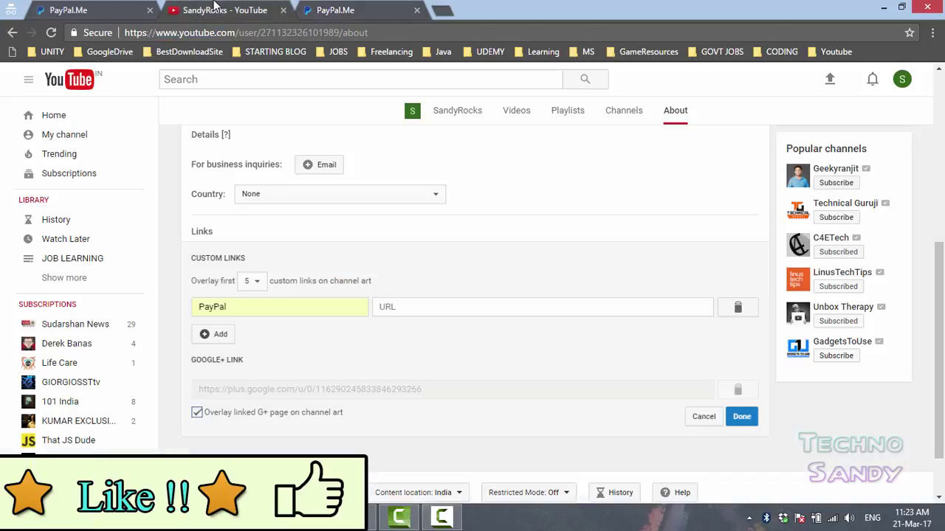
click(436, 305)
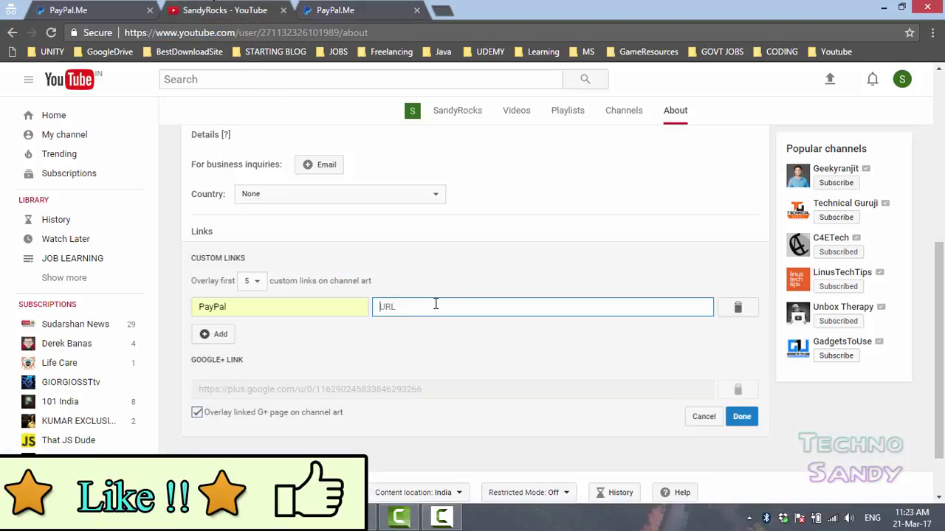
text(https://www.paypal.me/technosandy/10)
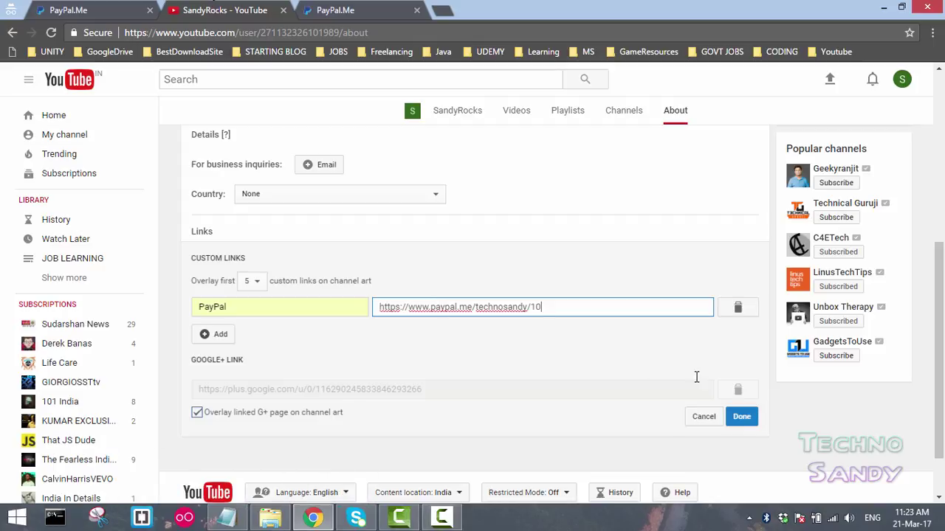
click(740, 418)
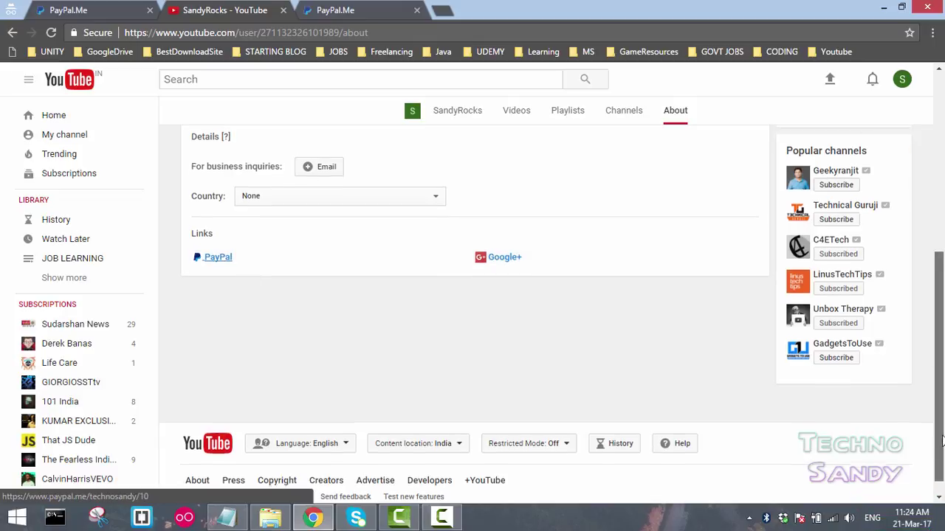
Scroll to the top of the channel to see the PayPal link on the channel art.
drag(941, 451, 942, 249)
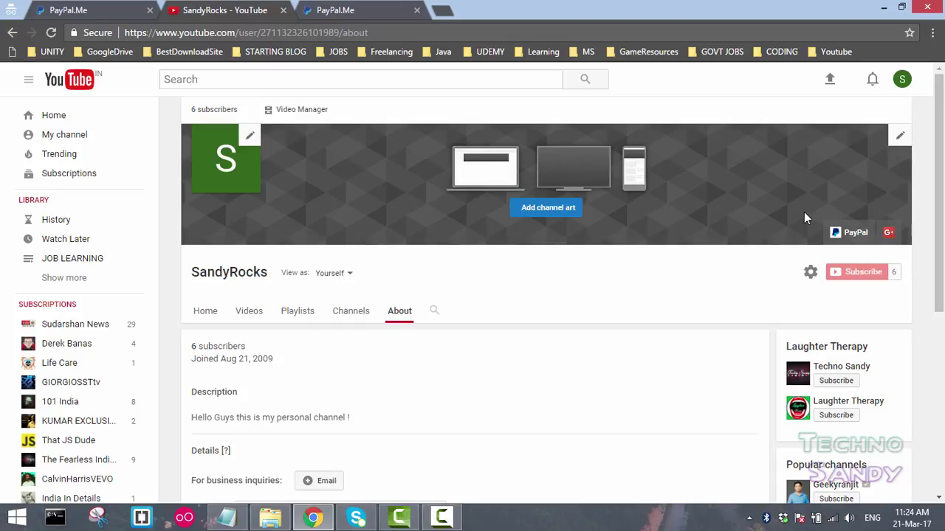
Sign out of YouTube, copy the channel URL from Notepad, and select Chrome's address bar.
click(902, 81)
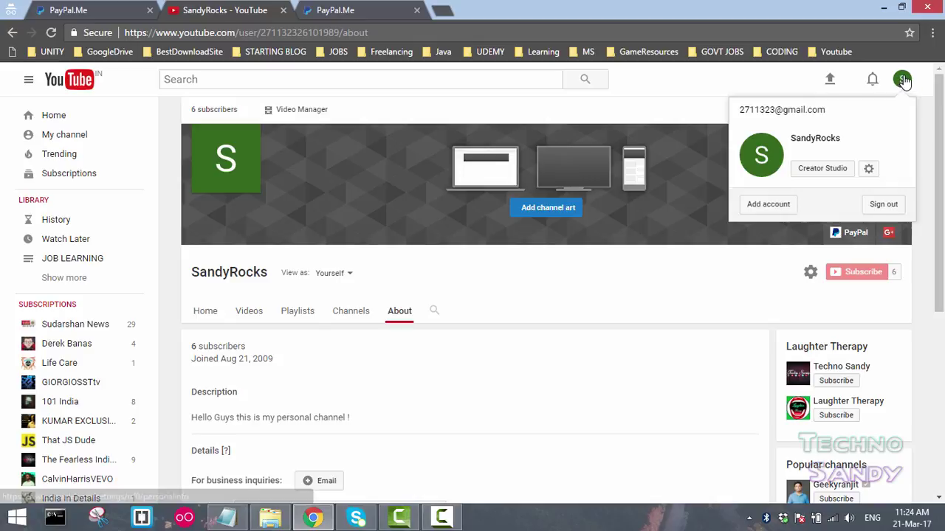
click(884, 246)
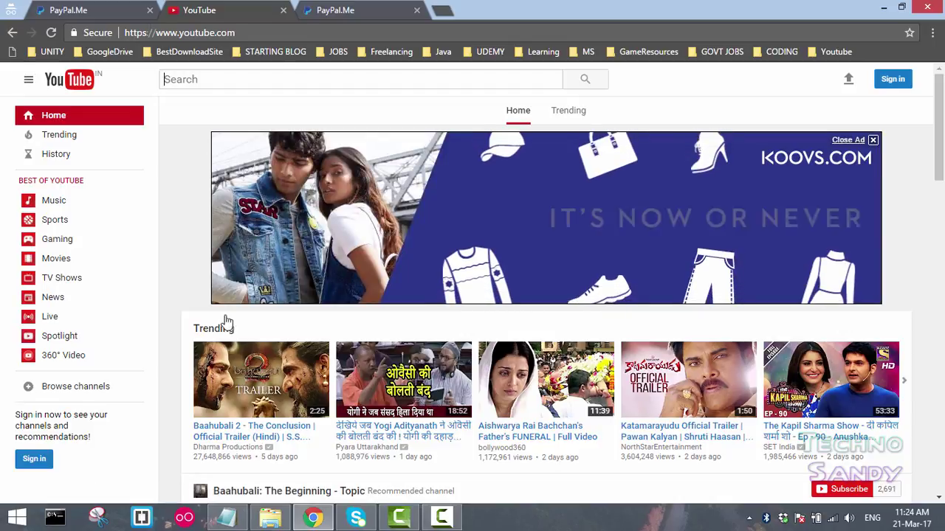
click(227, 517)
drag(324, 49, 4, 51)
key(ctrl+c)
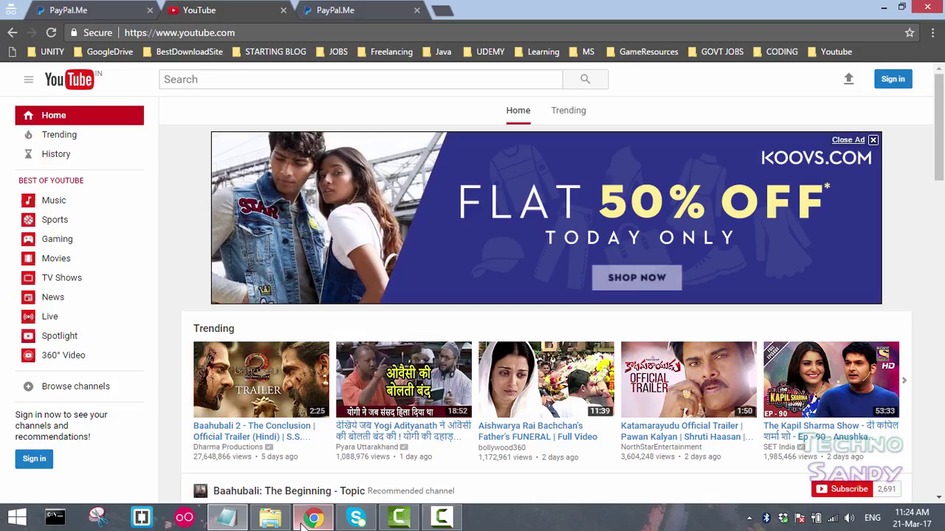
click(314, 517)
click(275, 30)
Load the SandyRocks channel as a visitor, check its PayPal link, then return to the channel tab.
key(ctrl+v)
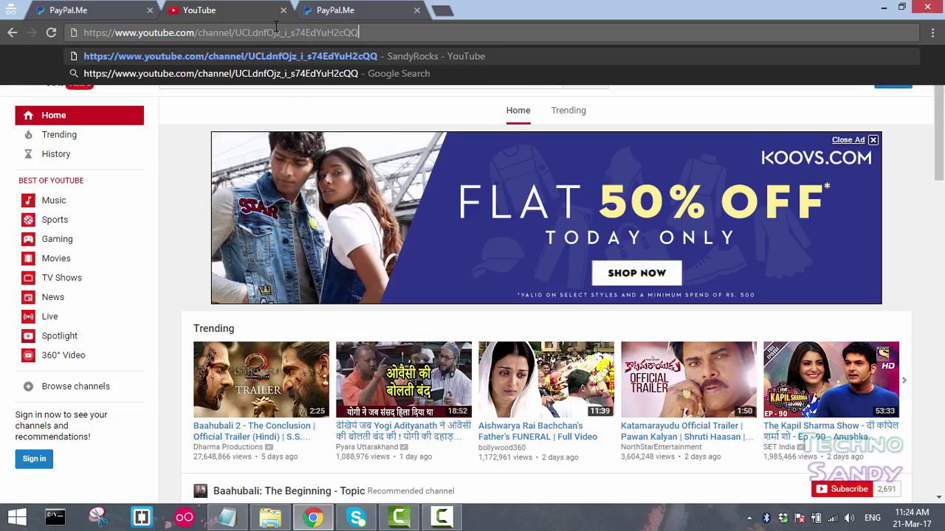
key(Return)
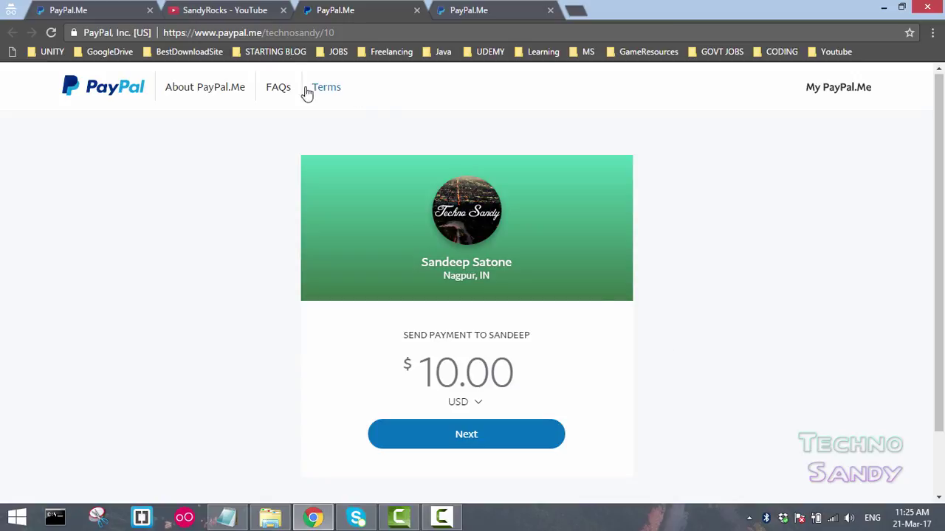
click(215, 9)
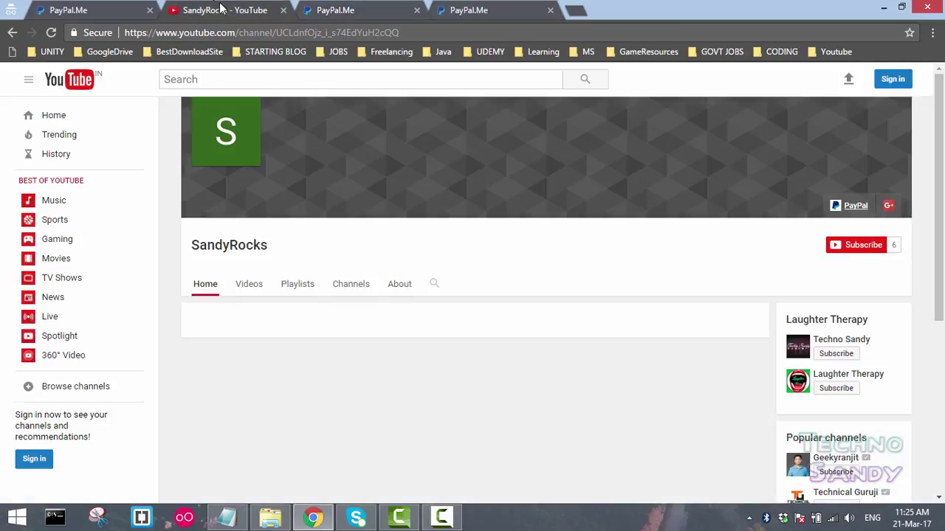